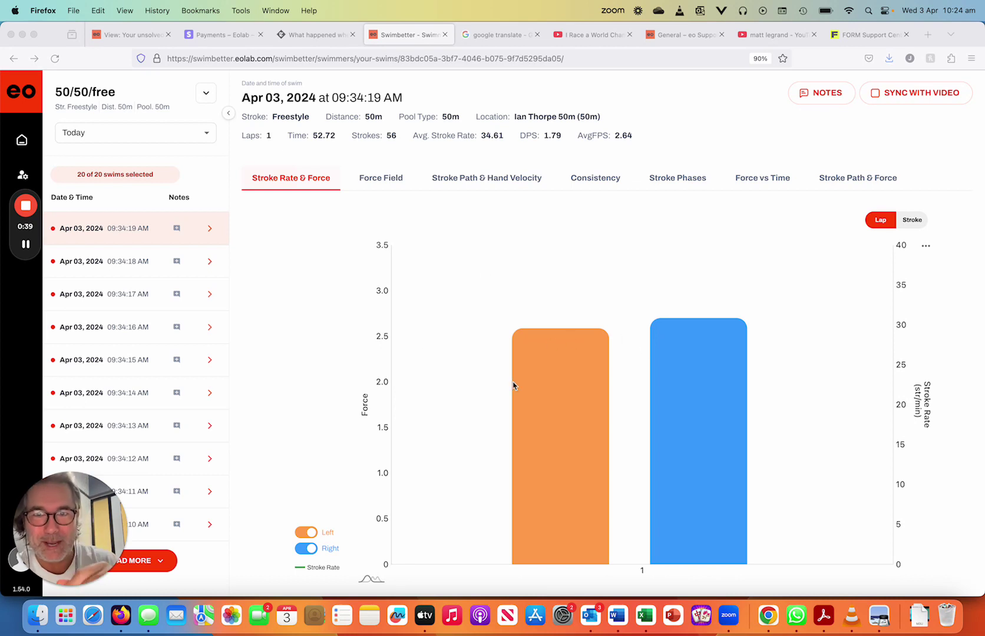
- Show the Force Field view with lap 1 power distribution, 61.8% propulsive
{"action": "left_click", "coordinate": [383, 180]}
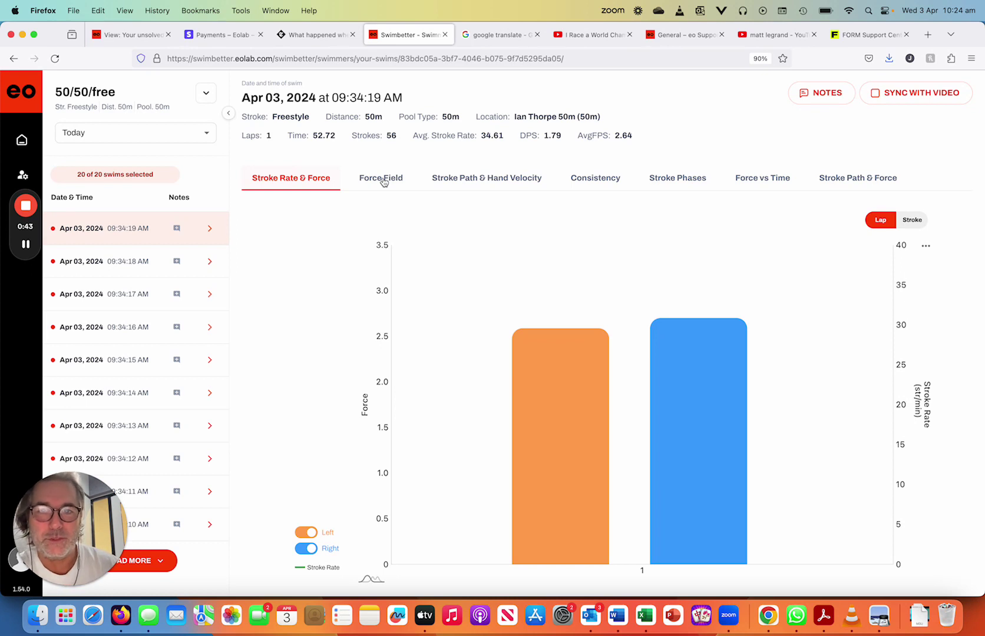
{"action": "left_click", "coordinate": [383, 180]}
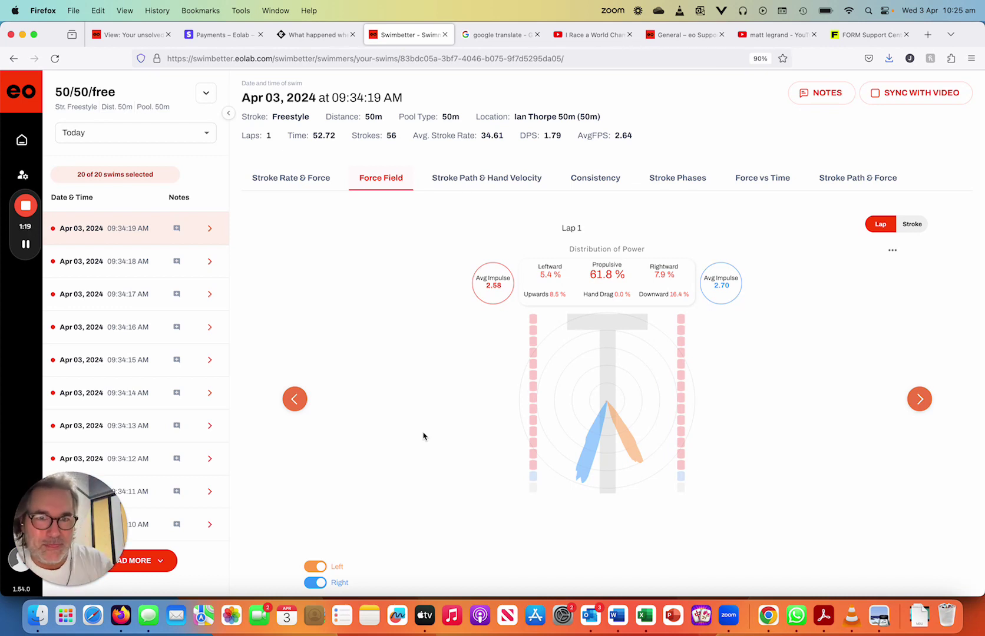
- Compare overhead and head-on stroke paths for left stroke 1, ending on the side-on view
{"action": "left_click", "coordinate": [858, 179]}
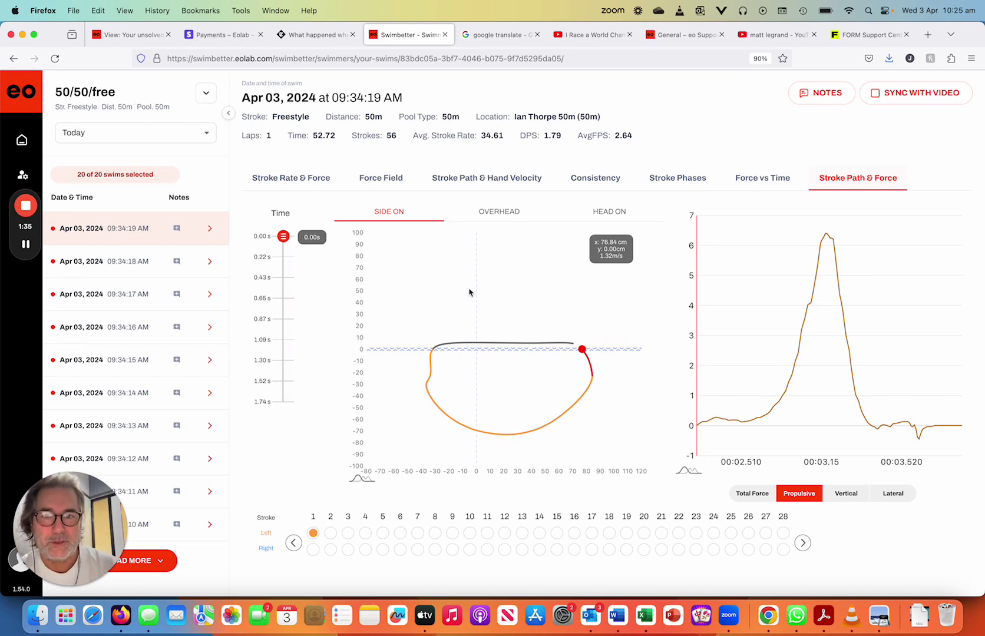
{"action": "left_click", "coordinate": [495, 218]}
{"action": "left_click", "coordinate": [622, 213]}
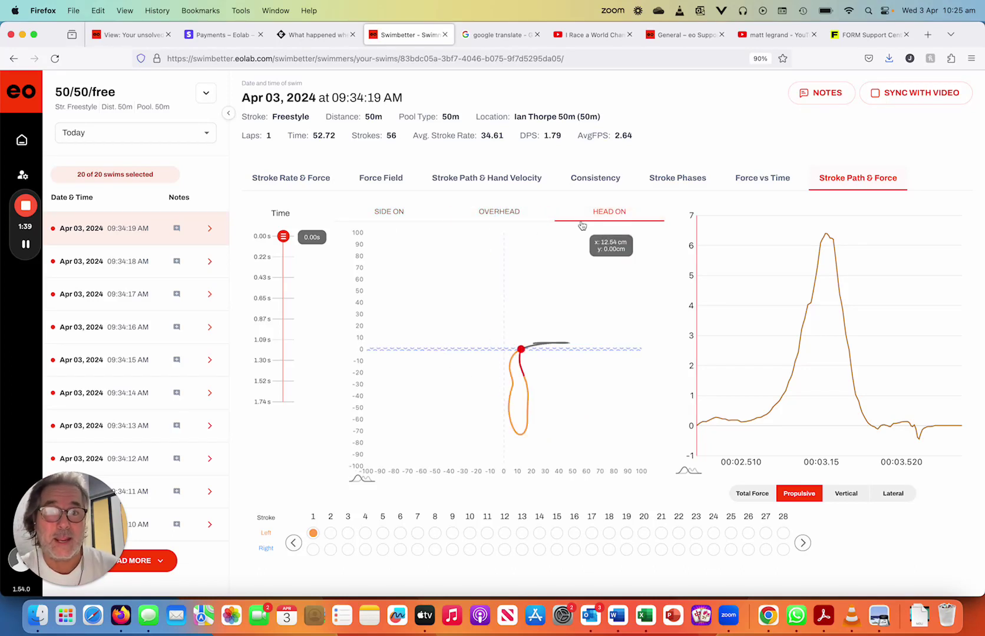
{"action": "left_click", "coordinate": [396, 213]}
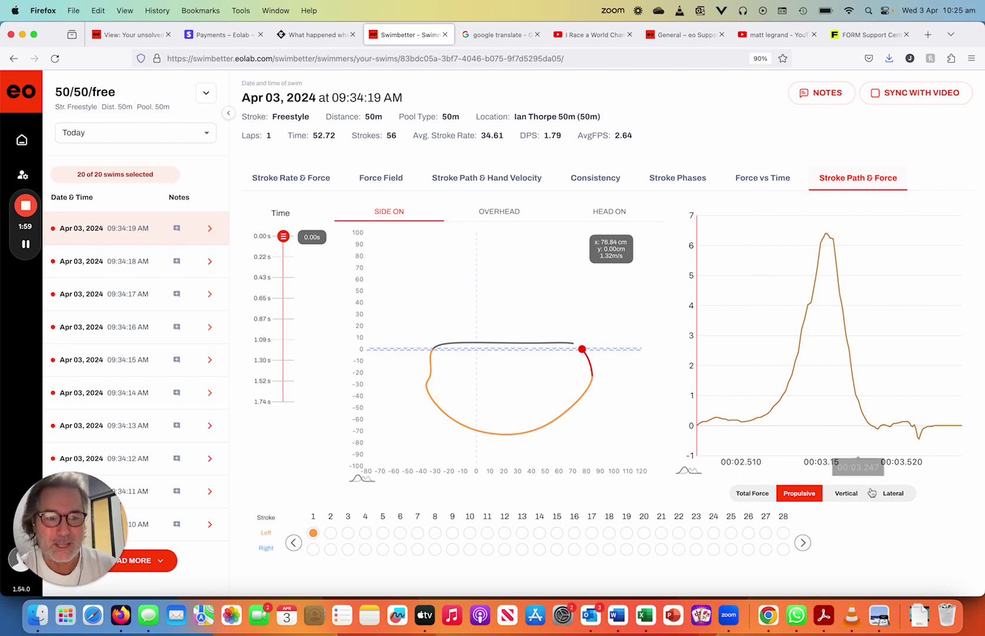
- Add the vertical and lateral force curves alongside propulsive force on the chart
{"action": "left_click", "coordinate": [847, 498]}
{"action": "left_click", "coordinate": [895, 499]}
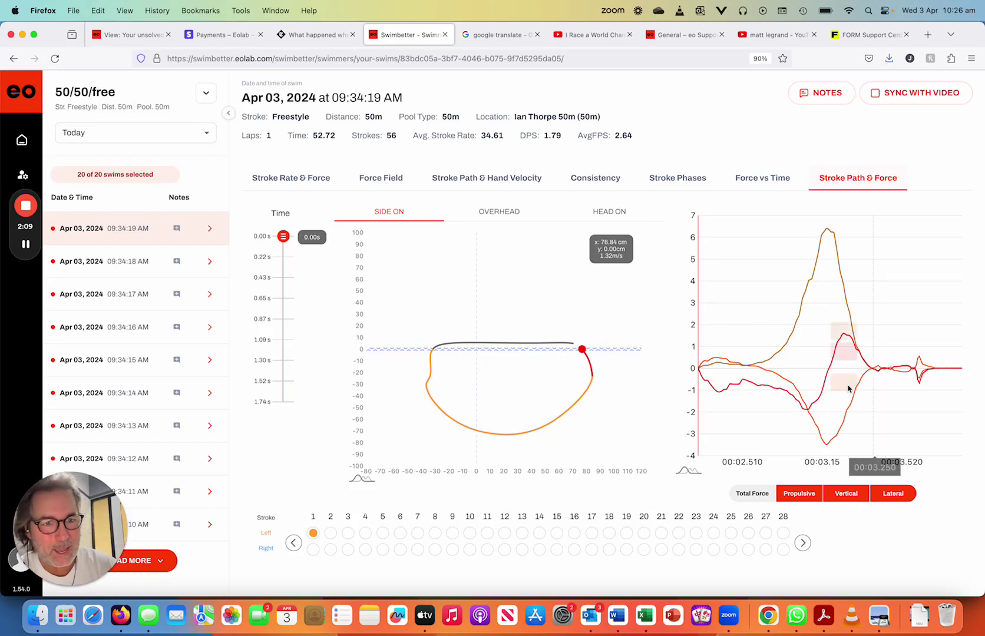
{"action": "mouse_move", "coordinate": [800, 319]}
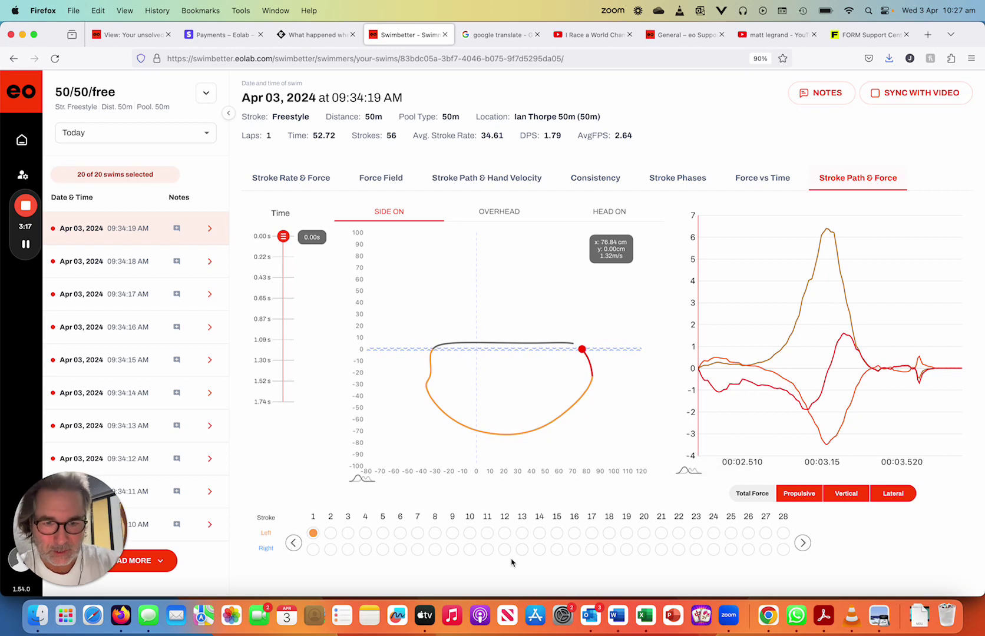
- Show the time marker on left stroke 18, scrub through the stroke, and return to 0.00 s
{"action": "left_click", "coordinate": [610, 533]}
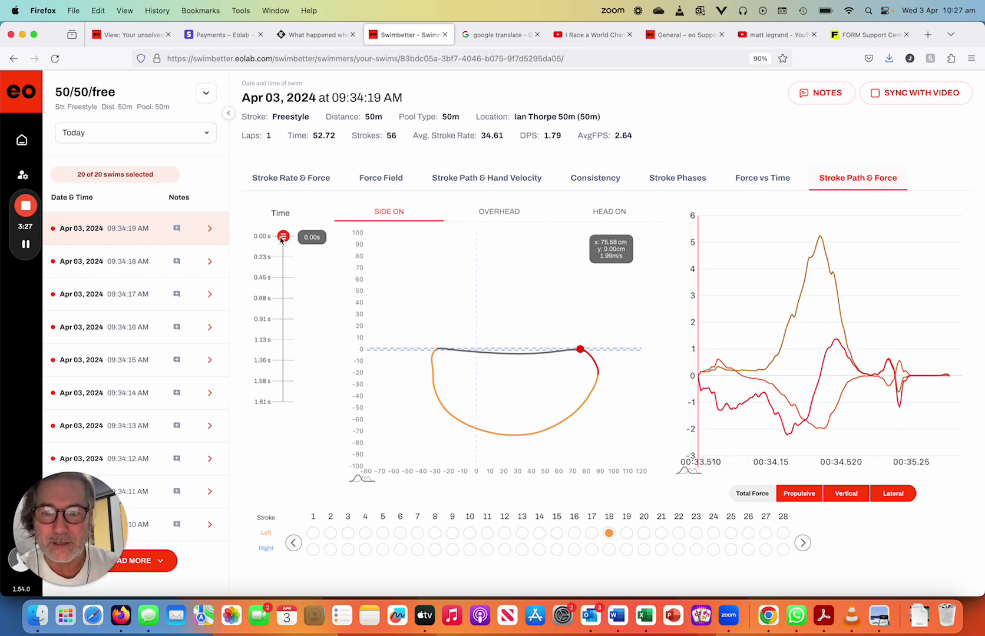
{"action": "left_click_drag", "start_coordinate": [281, 238], "coordinate": [282, 270]}
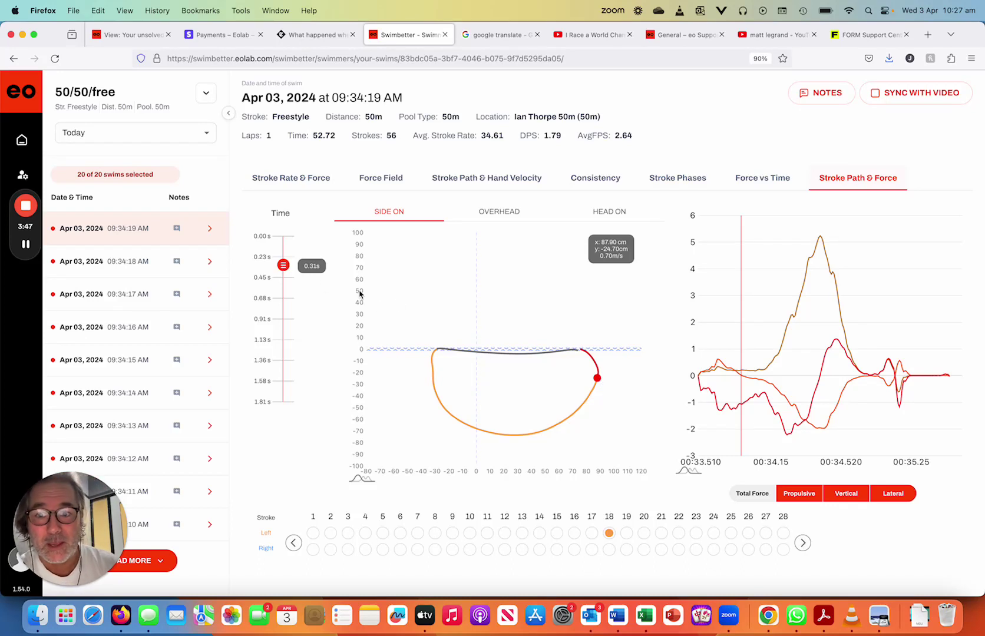
{"action": "mouse_move", "coordinate": [288, 268]}
{"action": "left_mouse_down"}
{"action": "mouse_move", "coordinate": [284, 354]}
{"action": "mouse_move", "coordinate": [281, 276]}
{"action": "mouse_move", "coordinate": [279, 291]}
{"action": "mouse_move", "coordinate": [240, 232]}
{"action": "left_mouse_up"}
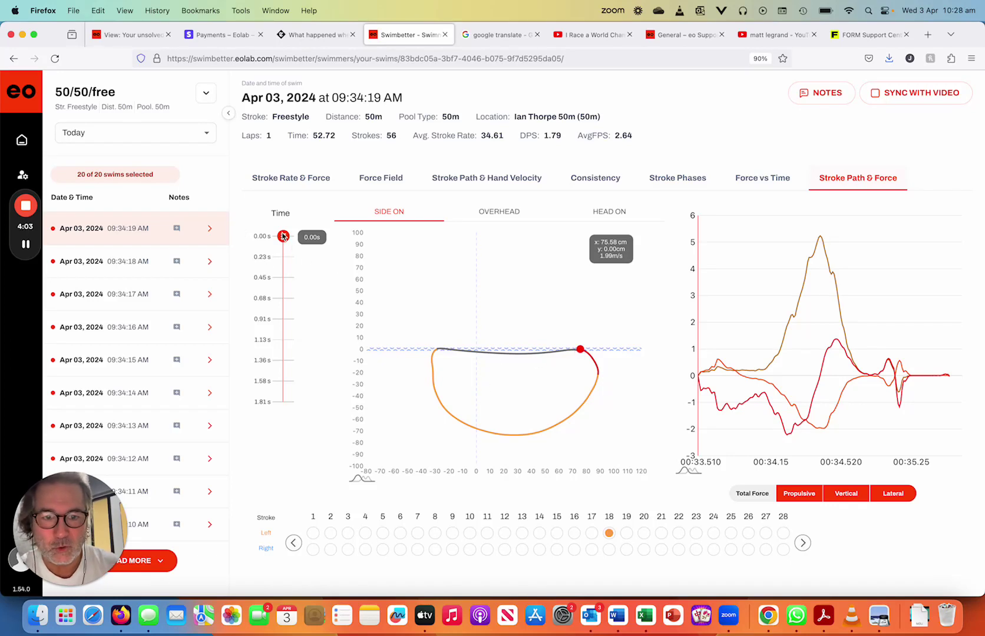
- Advance the stroke 18 time marker from 0.00 s to about 0.30 s
{"action": "left_click_drag", "start_coordinate": [284, 236], "coordinate": [284, 266]}
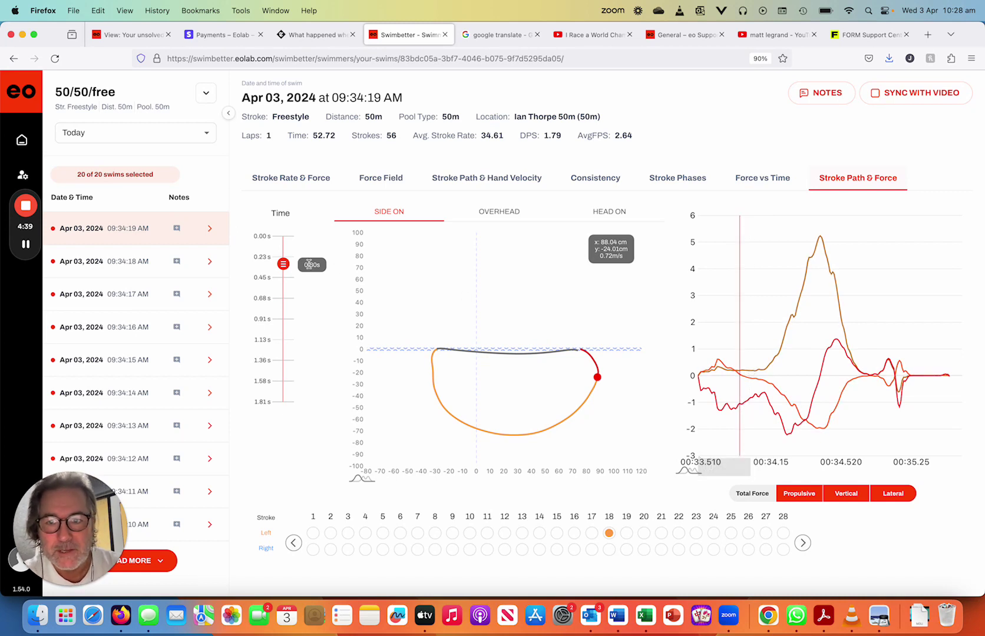
- Move the stroke 18 time marker from 0.30 s to 0.48 s
{"action": "left_click_drag", "start_coordinate": [281, 268], "coordinate": [284, 282]}
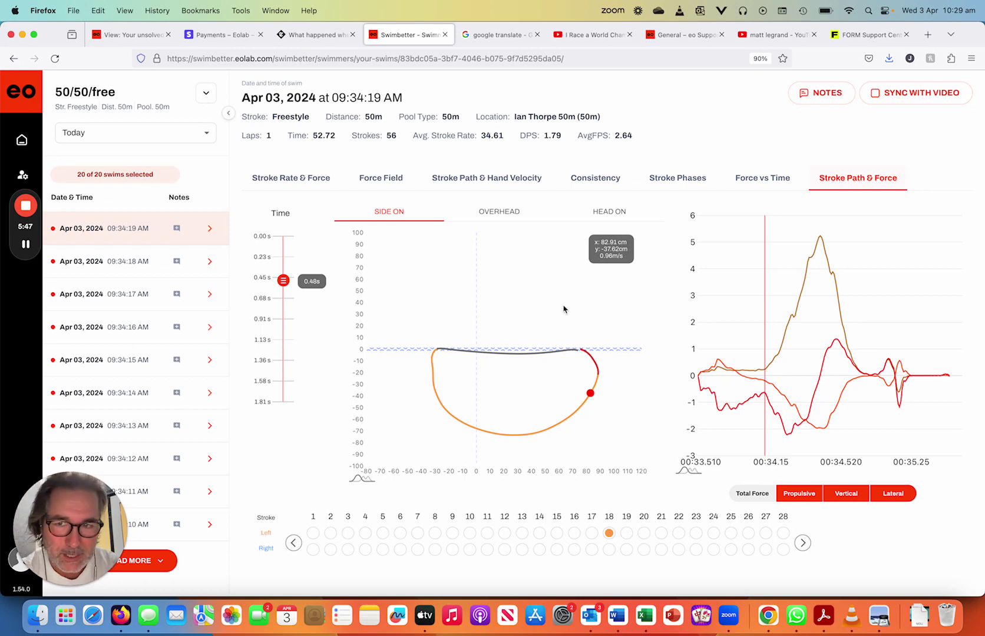
- Advance the stroke 18 time marker through 0.65 s to 0.88 s in side-on view
{"action": "left_click_drag", "start_coordinate": [283, 281], "coordinate": [283, 297]}
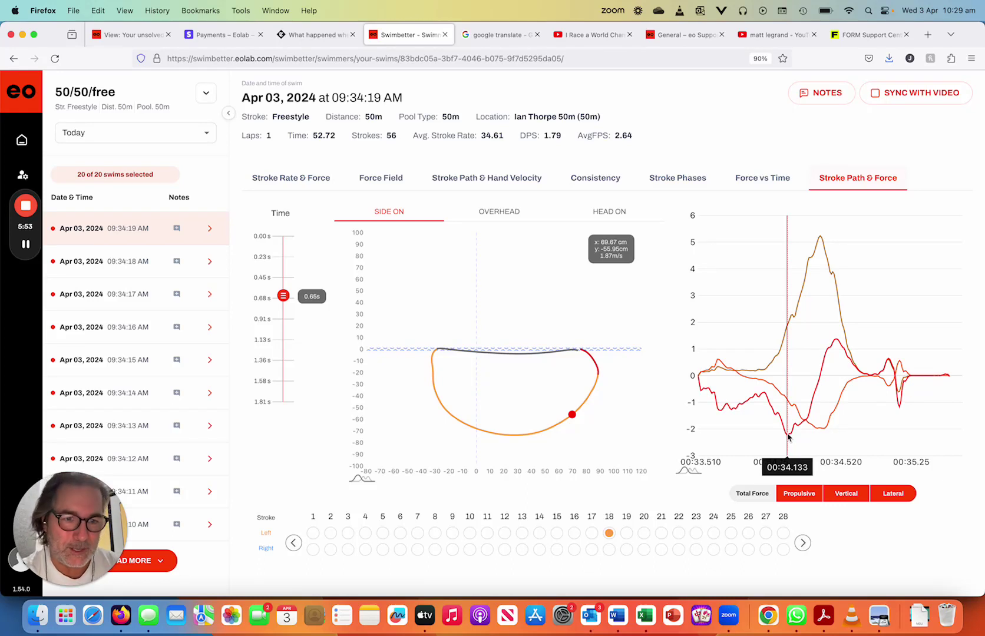
{"action": "mouse_move", "coordinate": [790, 436]}
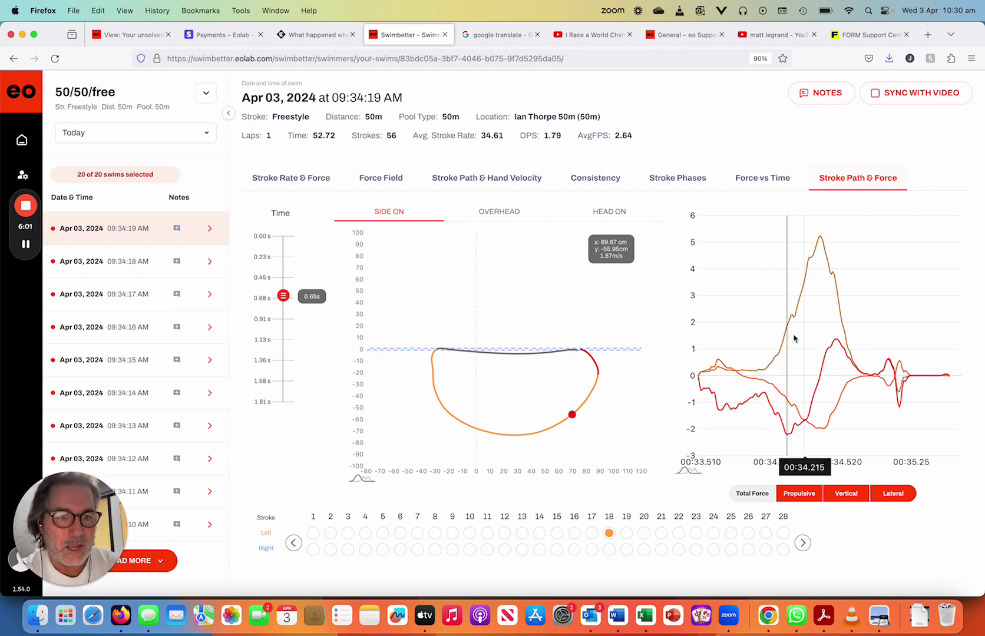
{"action": "mouse_move", "coordinate": [790, 332]}
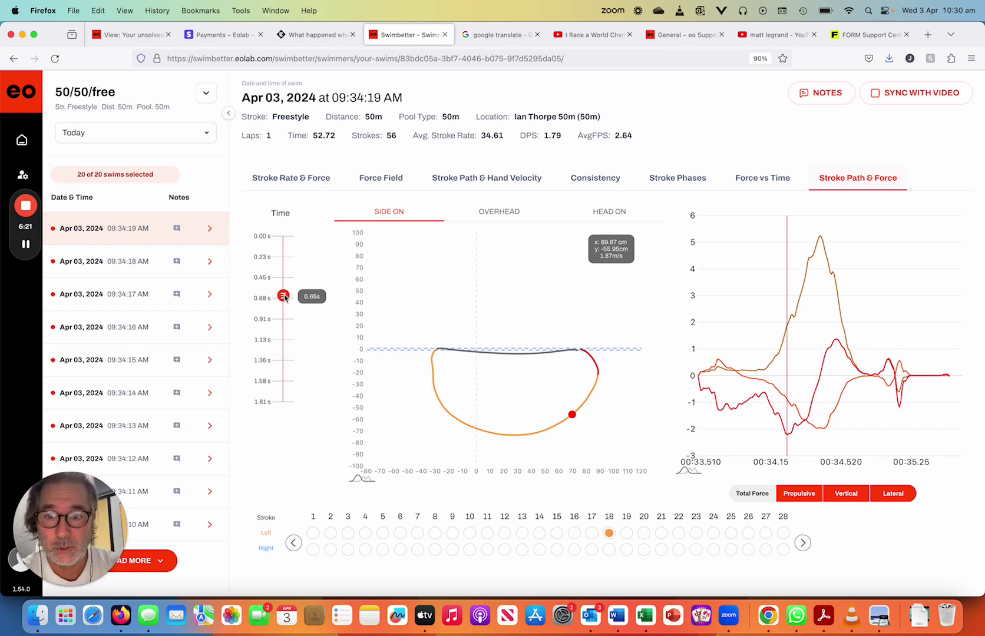
{"action": "left_click_drag", "start_coordinate": [284, 294], "coordinate": [286, 317]}
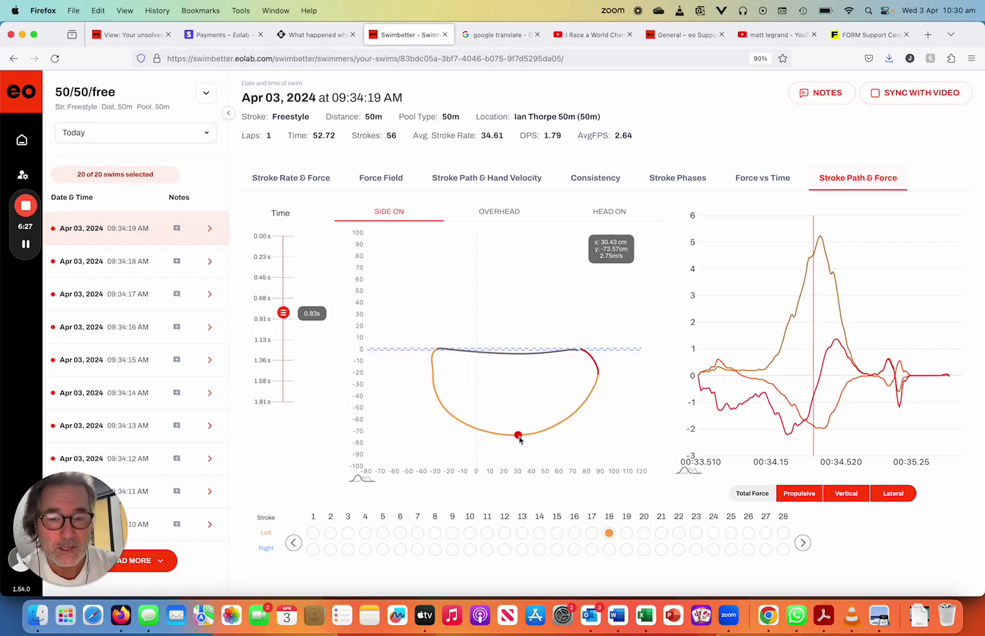
{"action": "left_click_drag", "start_coordinate": [284, 313], "coordinate": [285, 320]}
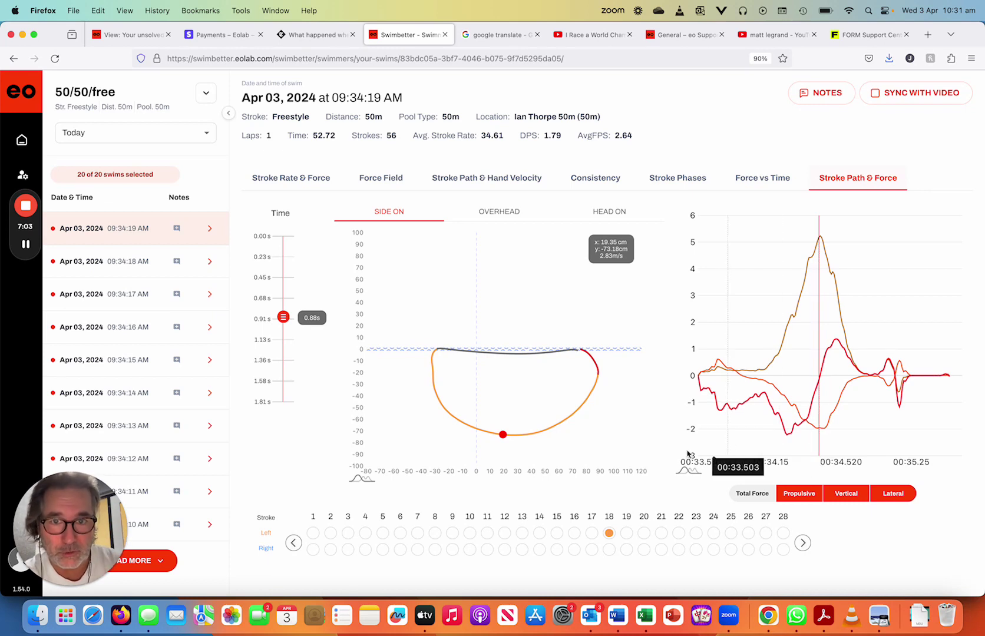
- Switch stroke 18's hand path to the overhead view at 0.88 s
{"action": "left_click", "coordinate": [499, 212]}
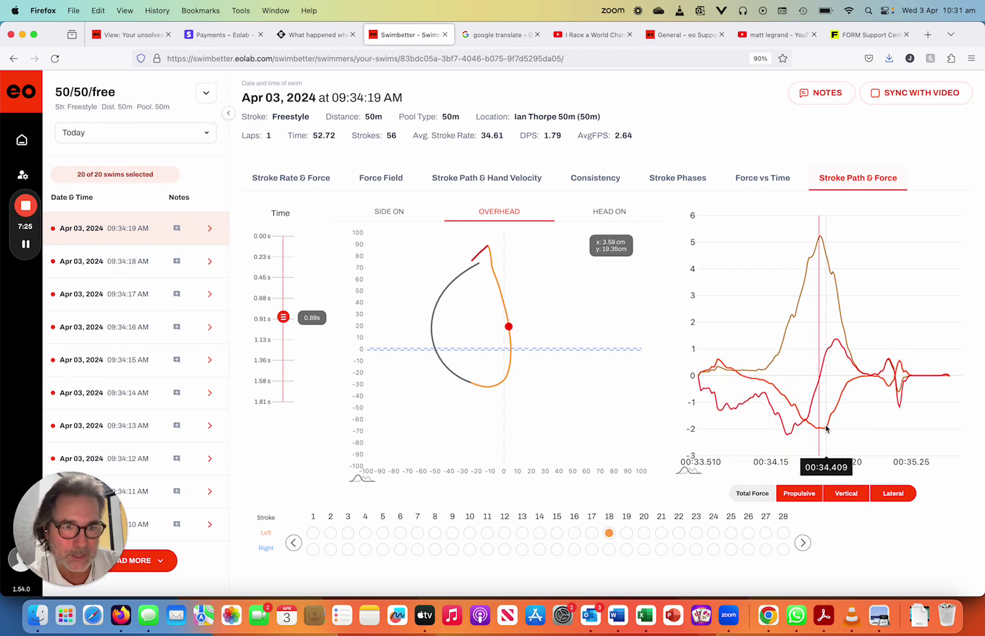
{"action": "mouse_move", "coordinate": [819, 432]}
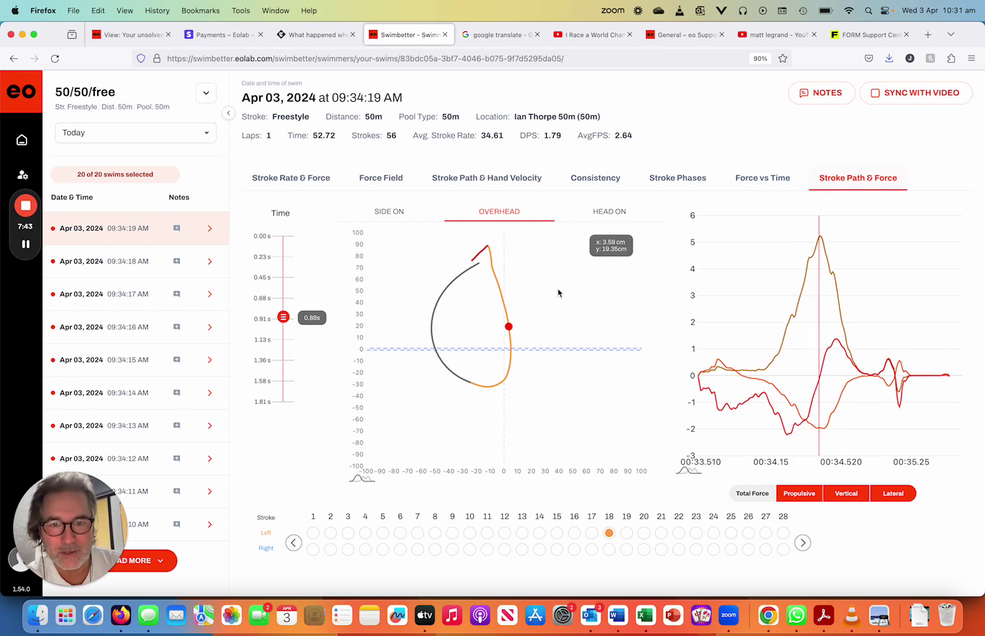
- Return to side-on view, scrub back to 0.44 s, then forward to about 0.99 s
{"action": "left_click", "coordinate": [371, 214]}
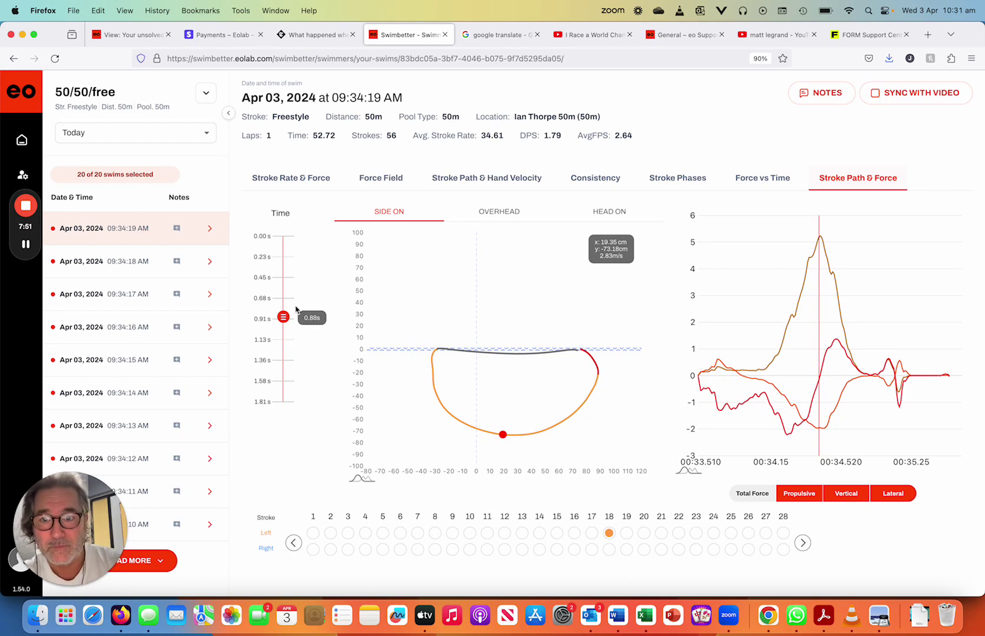
{"action": "mouse_move", "coordinate": [283, 320]}
{"action": "left_mouse_down"}
{"action": "mouse_move", "coordinate": [283, 269]}
{"action": "mouse_move", "coordinate": [274, 318]}
{"action": "left_mouse_up"}
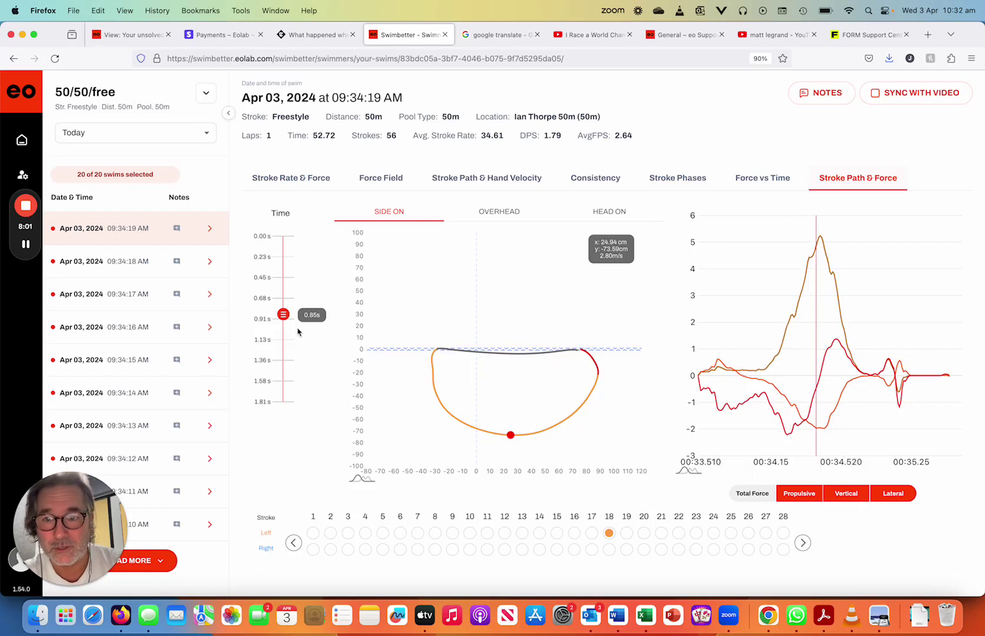
{"action": "left_click_drag", "start_coordinate": [283, 315], "coordinate": [283, 328]}
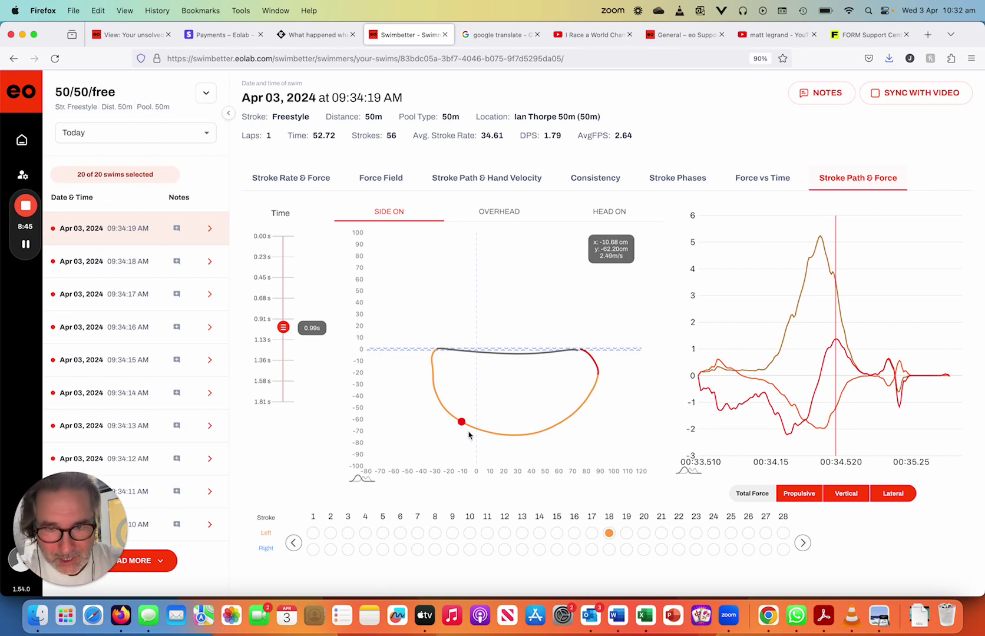
- Follow the stroke overhead from 1.16 s to 1.51 s, then return to side-on view
{"action": "left_click", "coordinate": [496, 218]}
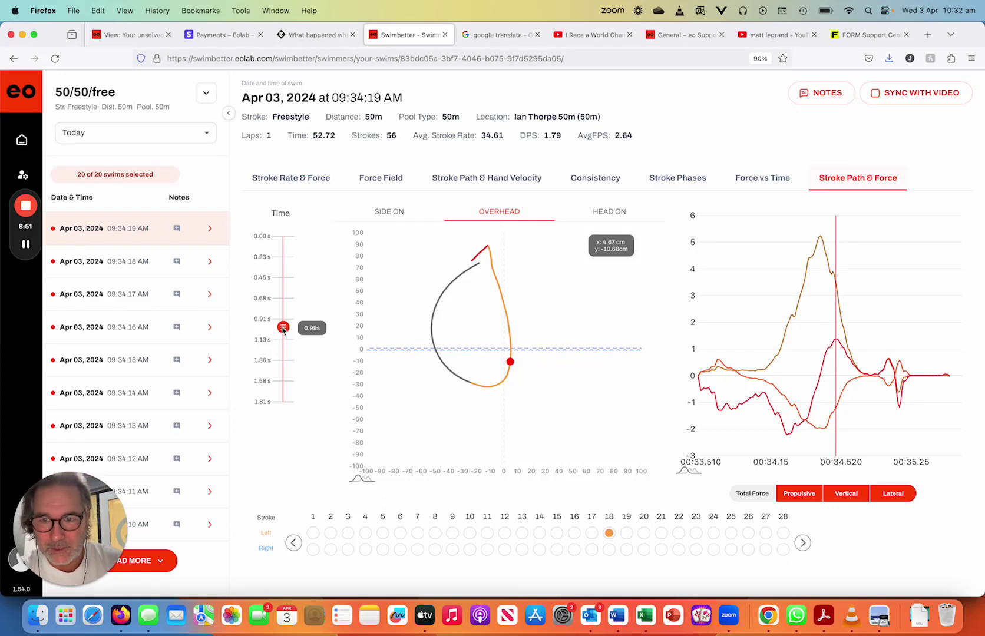
{"action": "left_click_drag", "start_coordinate": [287, 325], "coordinate": [280, 350]}
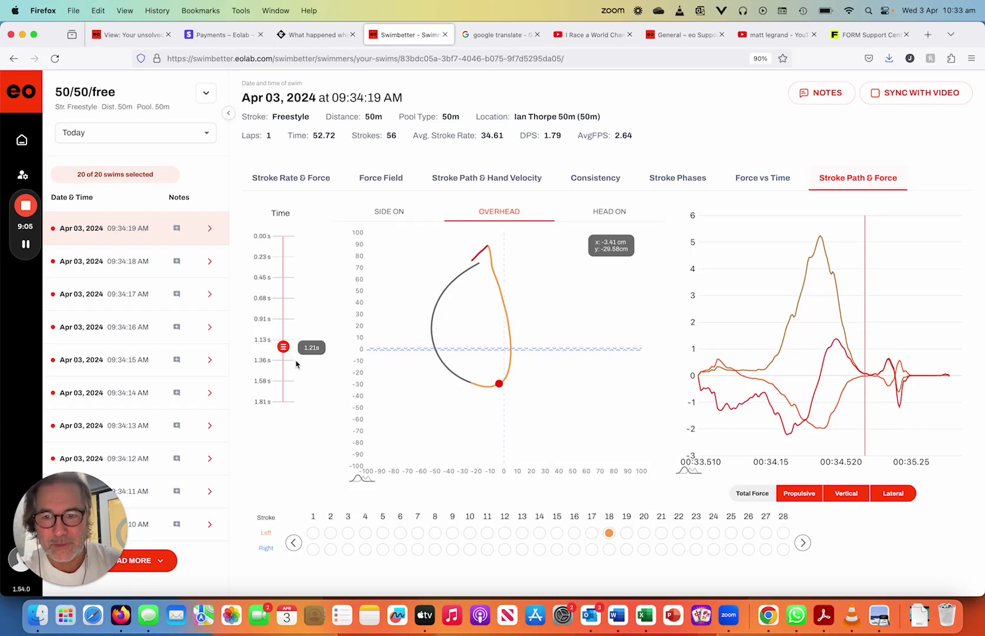
{"action": "left_click_drag", "start_coordinate": [284, 350], "coordinate": [282, 378]}
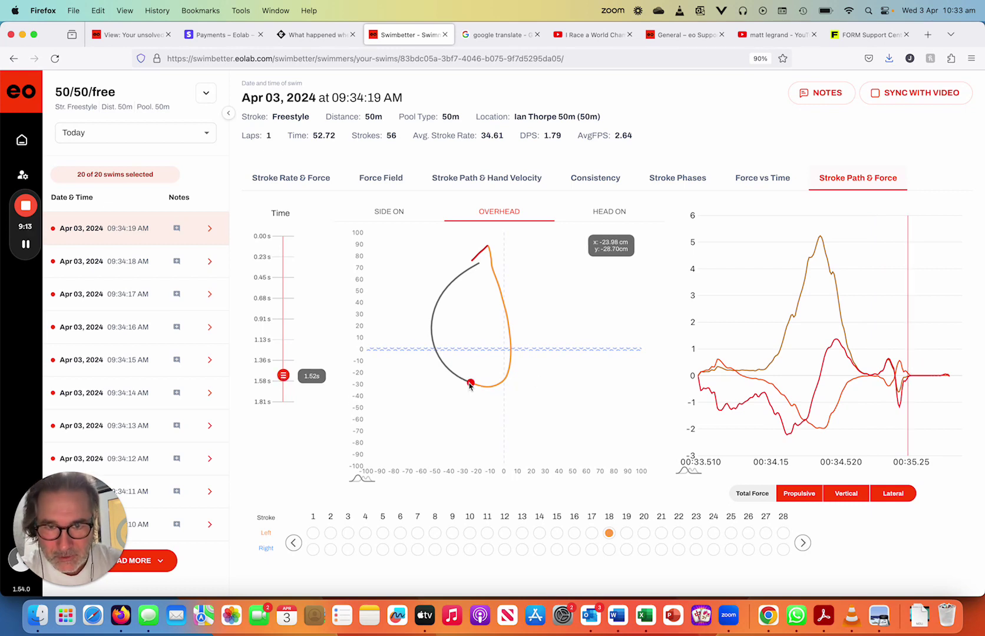
{"action": "left_click", "coordinate": [388, 217]}
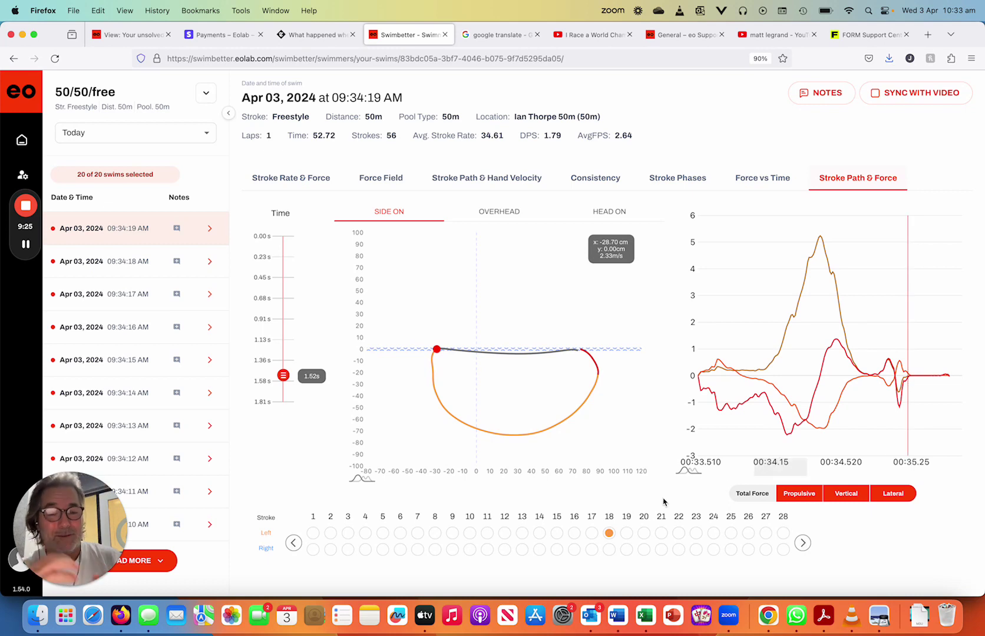
- Load right stroke 19 and advance its playback from 0.00 s to 0.10 s
{"action": "left_click", "coordinate": [626, 551]}
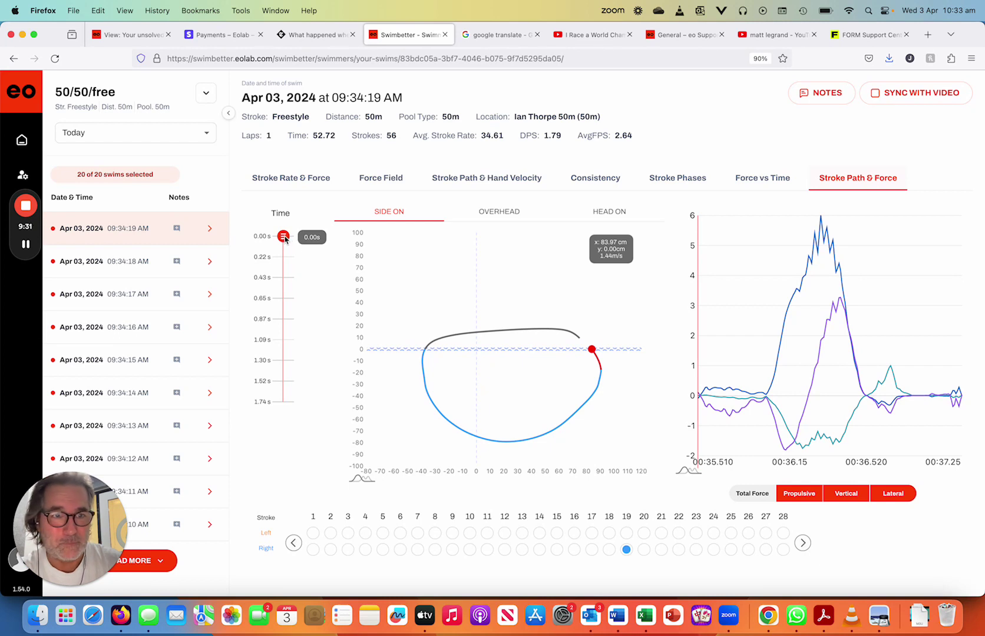
{"action": "left_click_drag", "start_coordinate": [285, 238], "coordinate": [283, 248]}
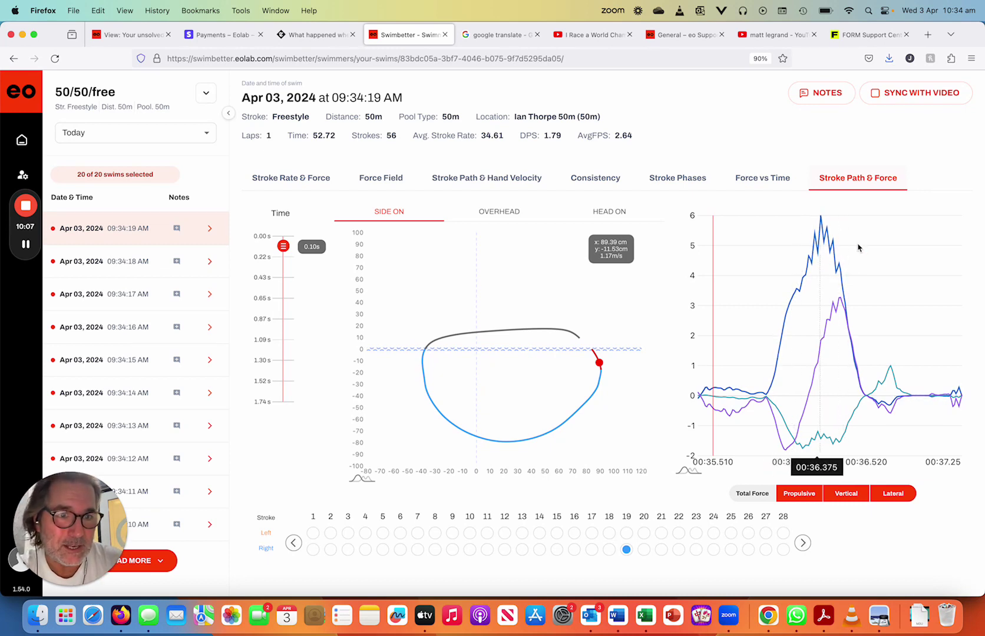
- Scrub right stroke 19 to about 0.82 s and switch the path plot to OVERHEAD
{"action": "left_click_drag", "start_coordinate": [286, 247], "coordinate": [285, 318]}
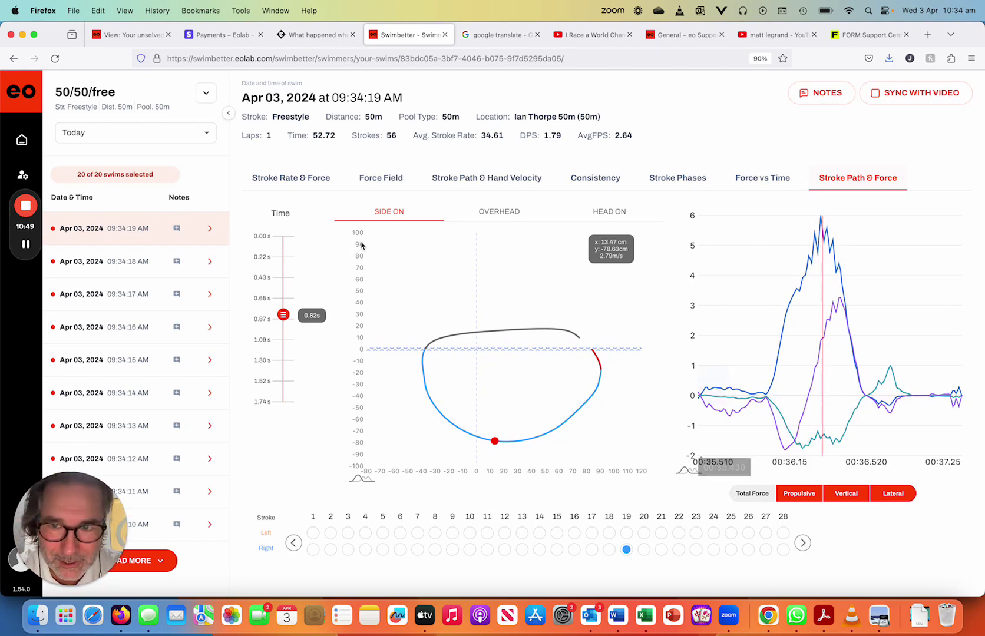
{"action": "left_click_drag", "start_coordinate": [284, 320], "coordinate": [284, 306]}
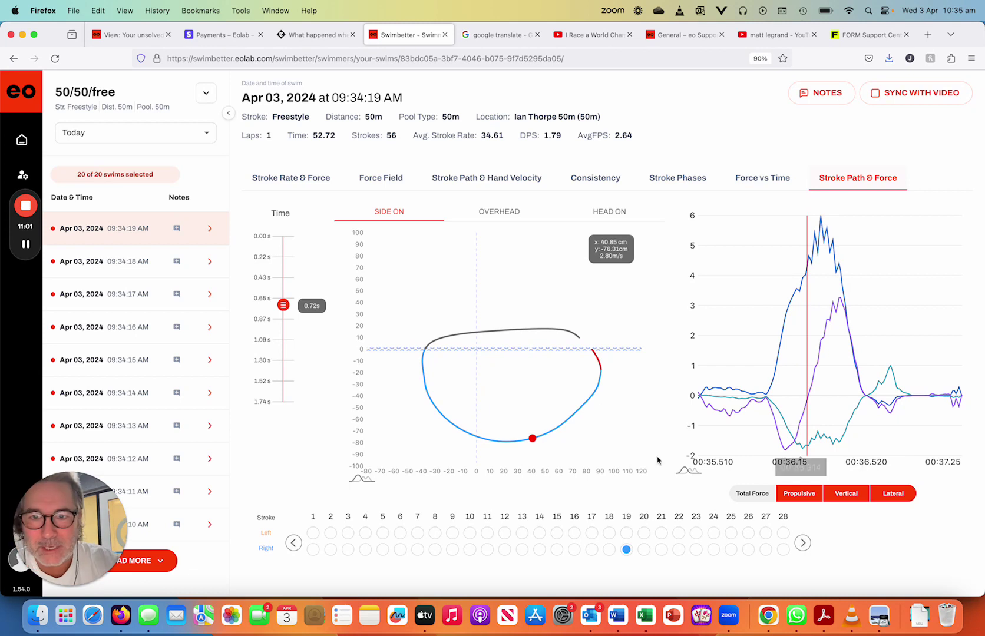
{"action": "mouse_move", "coordinate": [284, 306]}
{"action": "left_mouse_down"}
{"action": "mouse_move", "coordinate": [284, 335]}
{"action": "mouse_move", "coordinate": [282, 327]}
{"action": "left_mouse_up"}
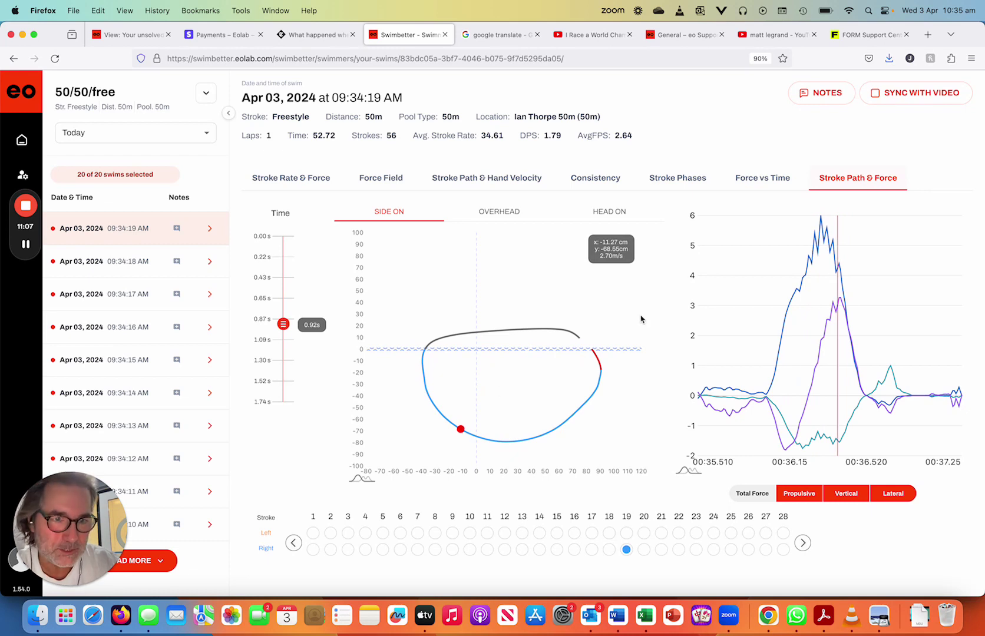
{"action": "mouse_move", "coordinate": [838, 308]}
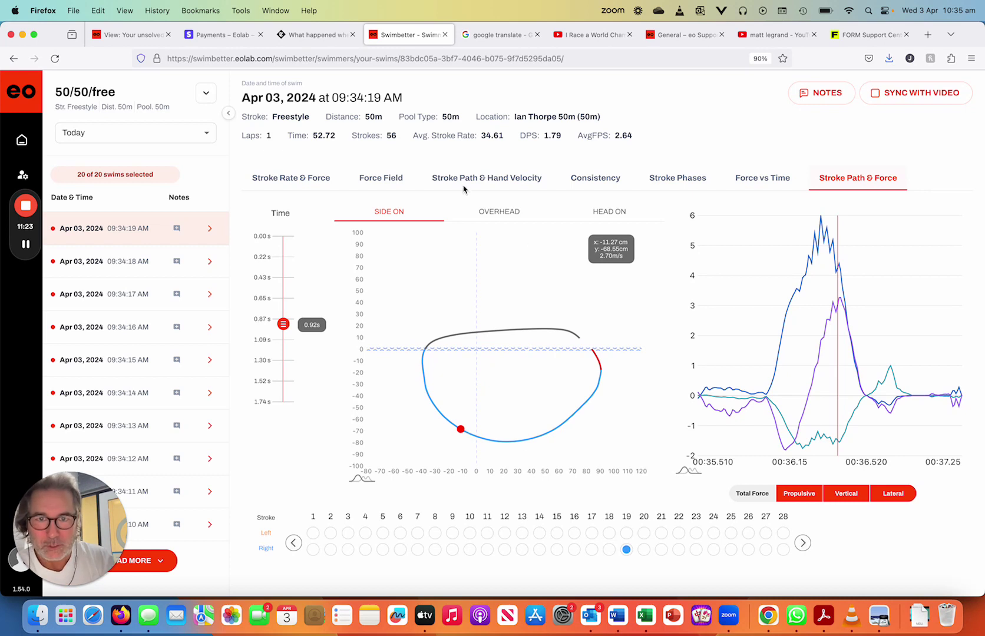
{"action": "left_click", "coordinate": [499, 217]}
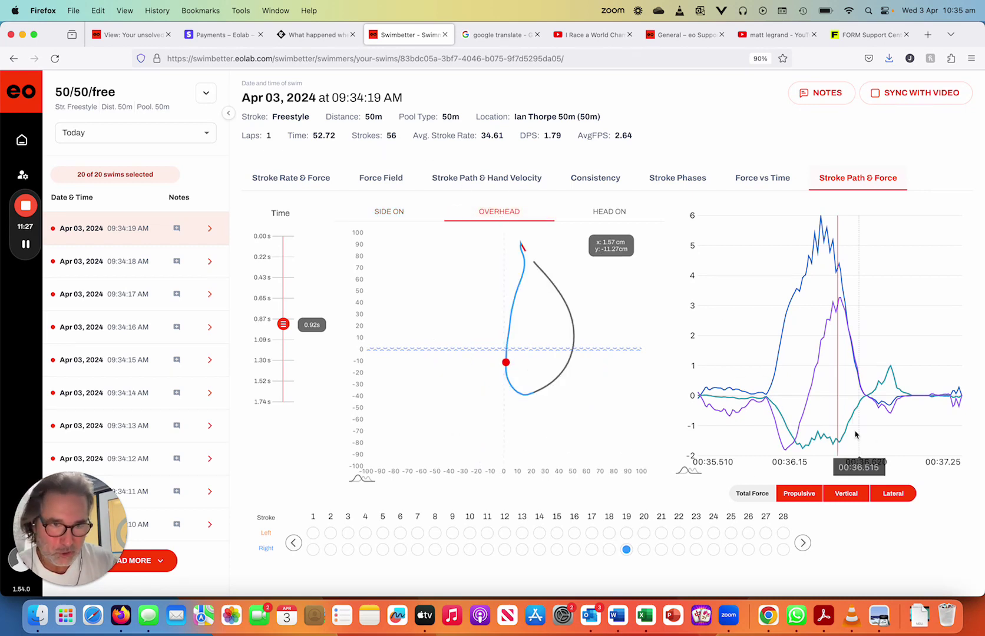
- Scrub the overhead stroke 19 path back to 0.52 s, then forward through 0.70 s to 1.13 s
{"action": "left_click", "coordinate": [284, 324]}
{"action": "mouse_move", "coordinate": [283, 324]}
{"action": "left_mouse_down"}
{"action": "mouse_move", "coordinate": [283, 268]}
{"action": "mouse_move", "coordinate": [284, 314]}
{"action": "mouse_move", "coordinate": [287, 292]}
{"action": "left_mouse_up"}
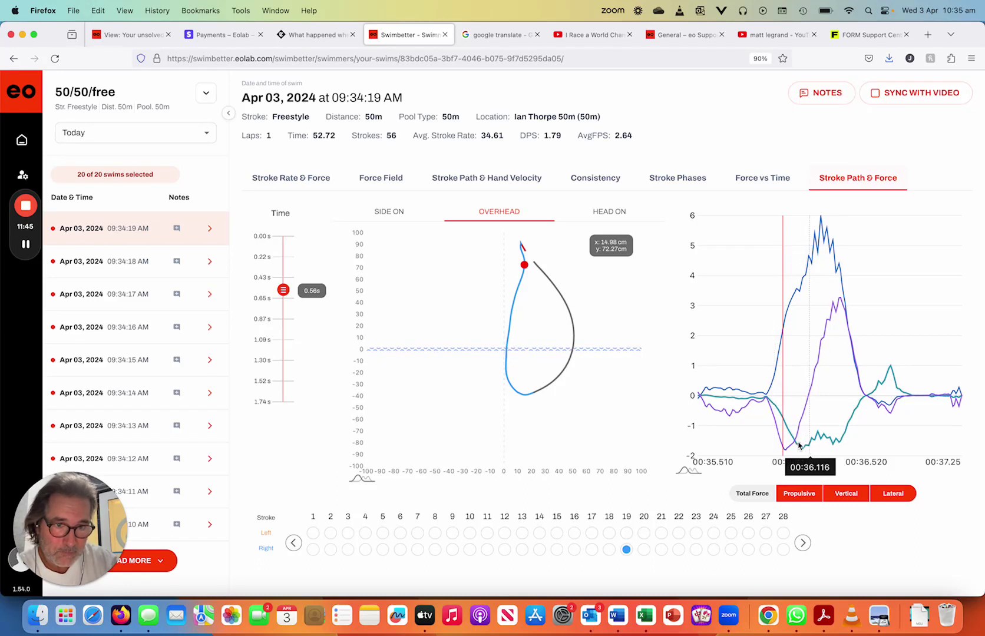
{"action": "mouse_move", "coordinate": [283, 291]}
{"action": "left_mouse_down"}
{"action": "mouse_move", "coordinate": [281, 336]}
{"action": "mouse_move", "coordinate": [283, 294]}
{"action": "mouse_move", "coordinate": [282, 322]}
{"action": "mouse_move", "coordinate": [275, 315]}
{"action": "left_mouse_up"}
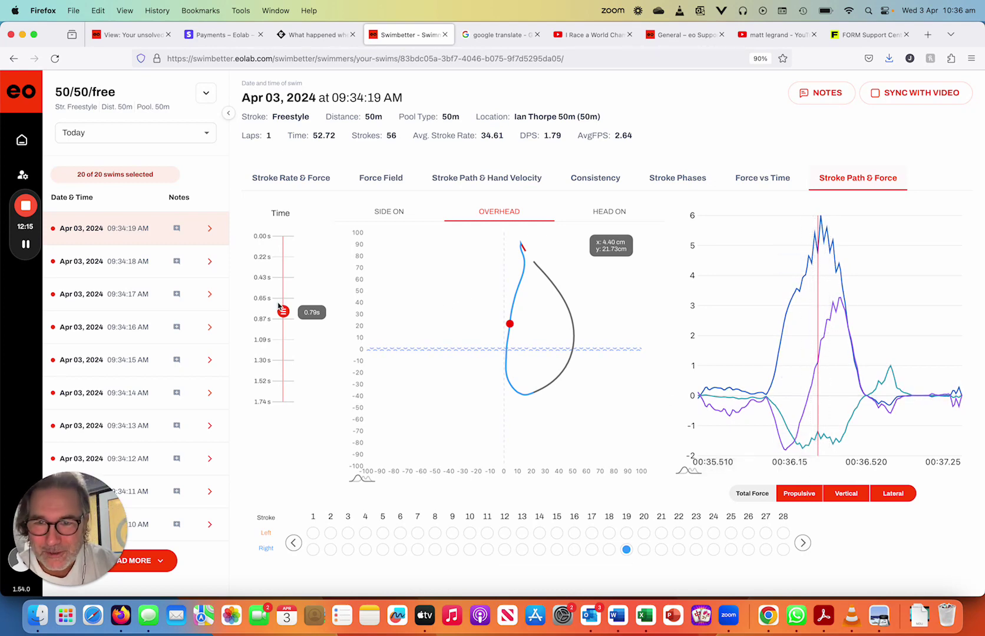
{"action": "left_click_drag", "start_coordinate": [284, 313], "coordinate": [284, 345]}
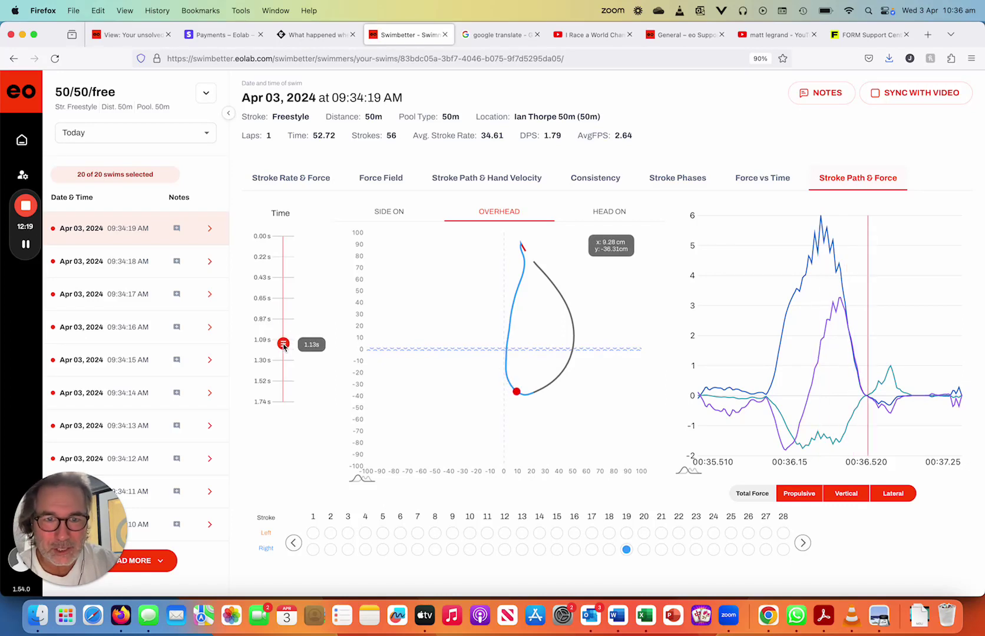
- Return to SIDE ON at 0.76 s, pick left stroke 18 and right stroke 19, then open Consistency
{"action": "left_click", "coordinate": [389, 213]}
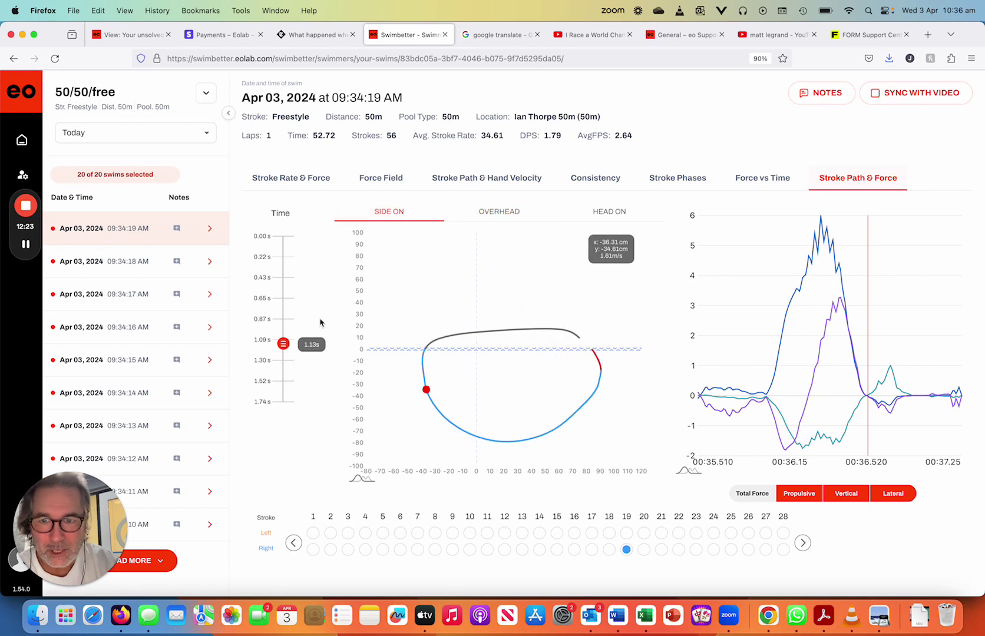
{"action": "mouse_move", "coordinate": [285, 344]}
{"action": "left_mouse_down"}
{"action": "mouse_move", "coordinate": [288, 312]}
{"action": "mouse_move", "coordinate": [285, 385]}
{"action": "left_mouse_up"}
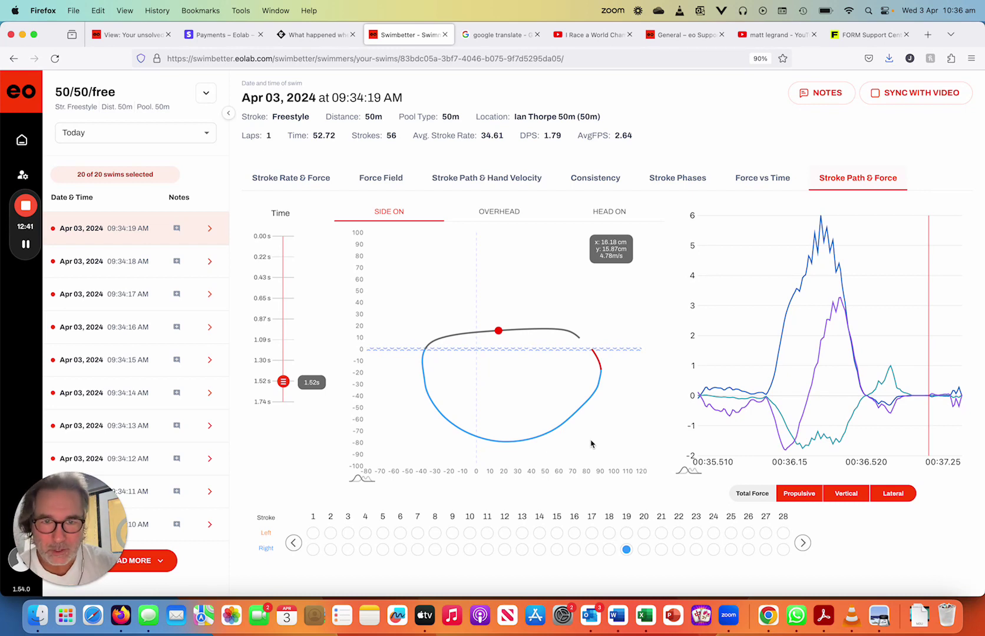
{"action": "left_click", "coordinate": [609, 534]}
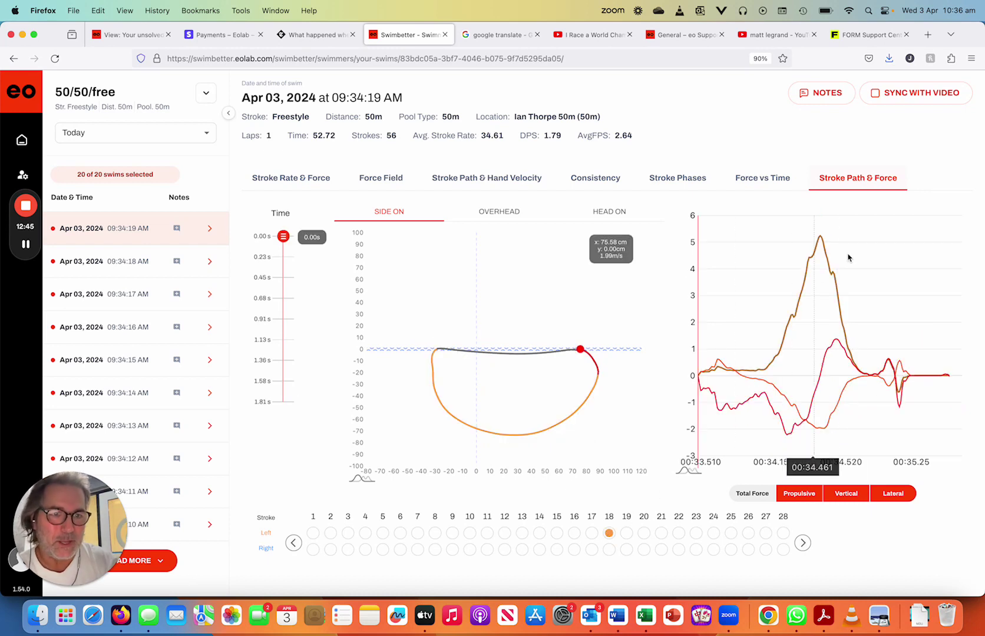
{"action": "left_click", "coordinate": [626, 549]}
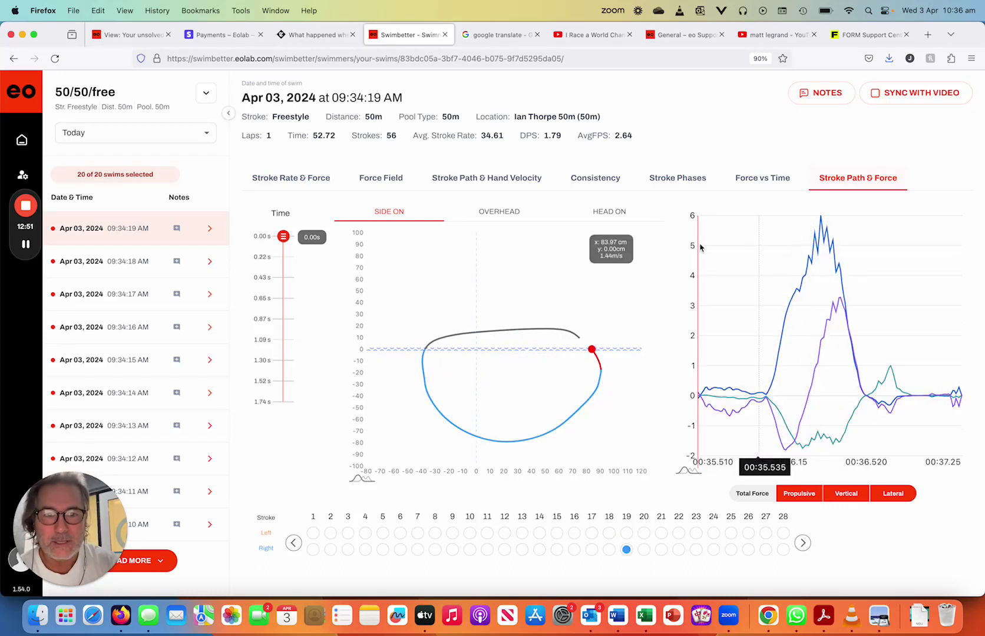
{"action": "left_click", "coordinate": [600, 182]}
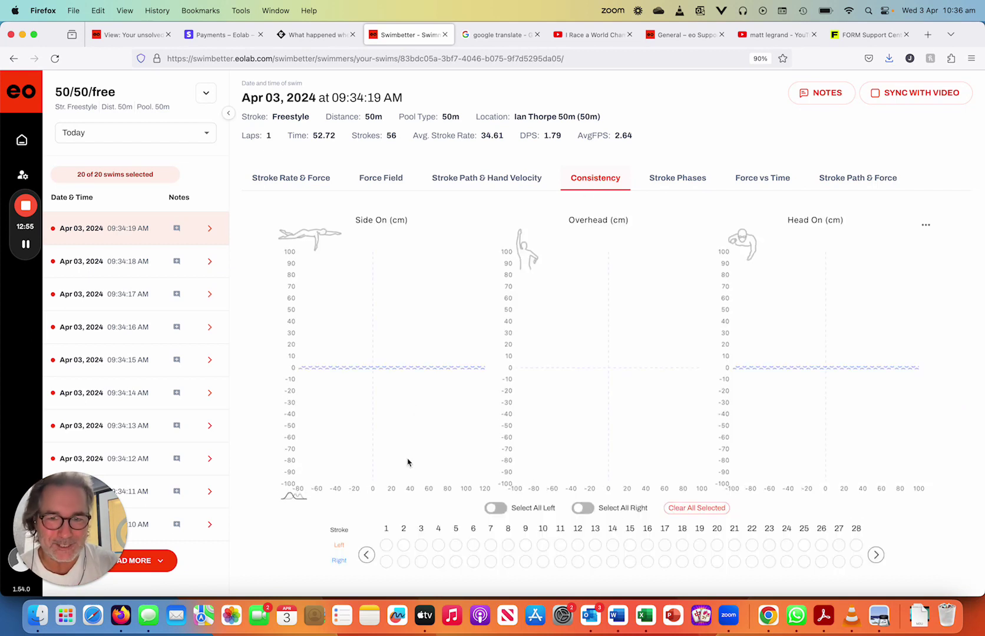
- Turn on Select All Left and Select All Right to overlay strokes 1–28
{"action": "left_click", "coordinate": [503, 511]}
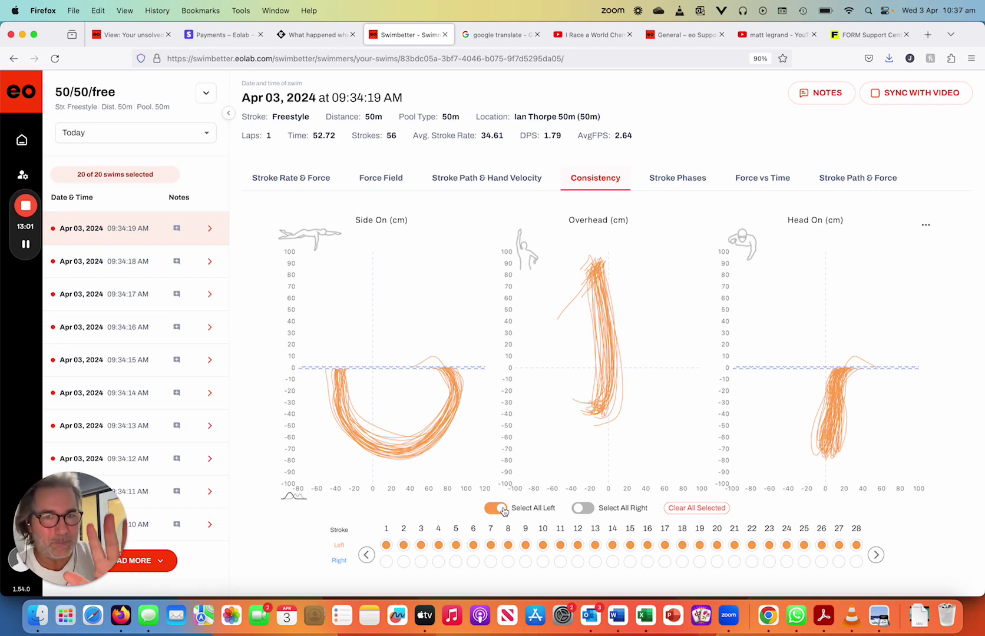
{"action": "left_click", "coordinate": [582, 508]}
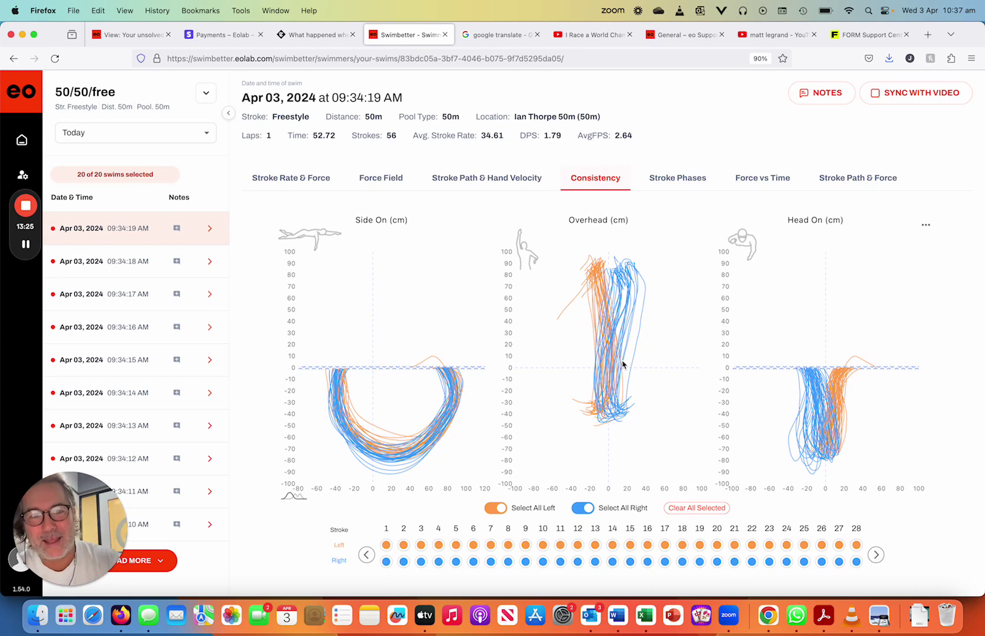
- Show left stroke 10 with Vertical and Lateral force curves added, advanced to 0.66 s
{"action": "left_click", "coordinate": [850, 184]}
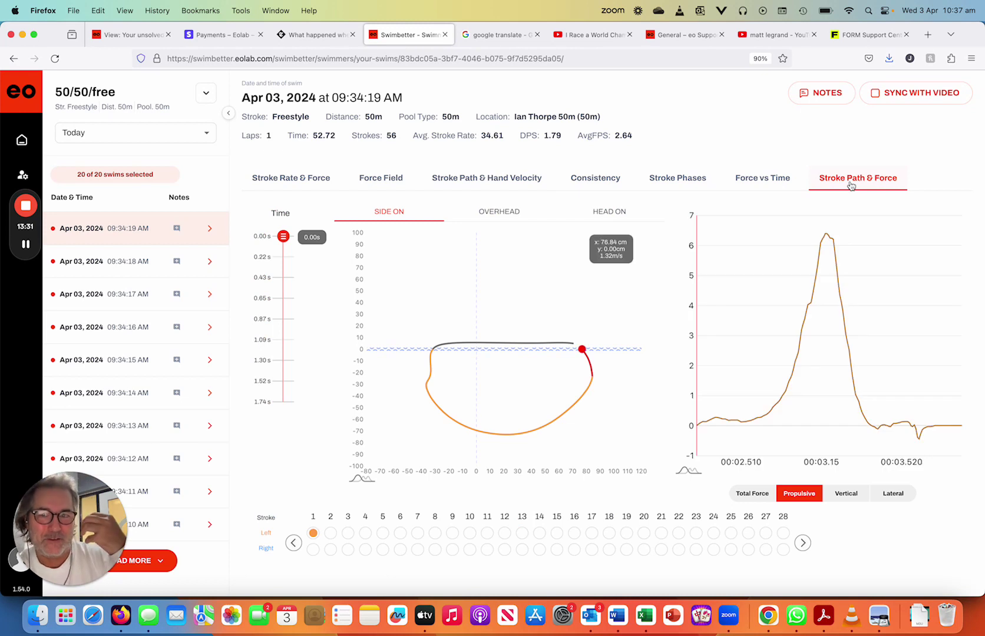
{"action": "left_click", "coordinate": [610, 537]}
{"action": "left_click", "coordinate": [470, 534]}
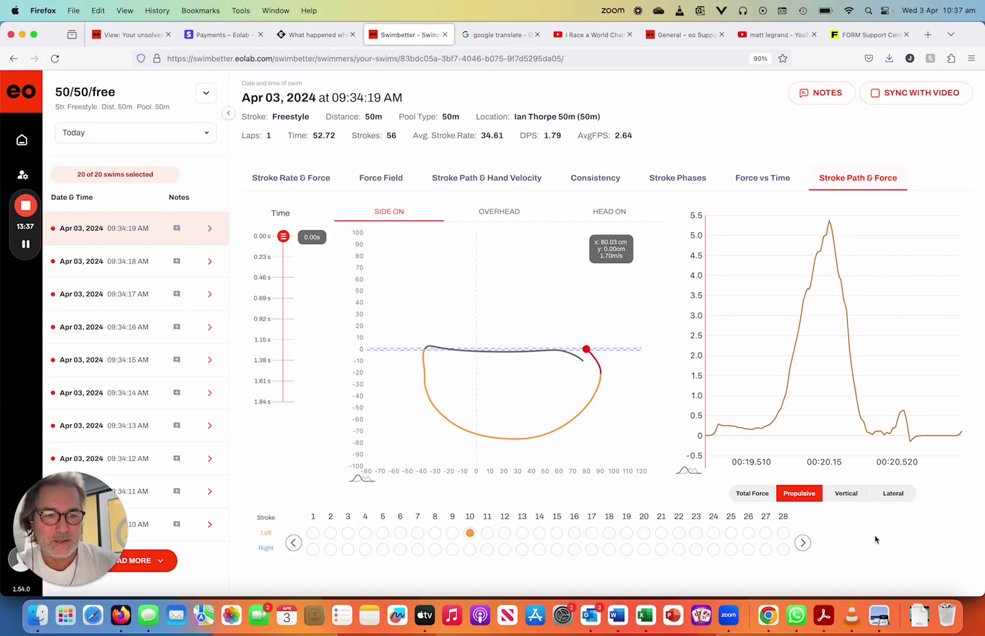
{"action": "left_click", "coordinate": [849, 500]}
{"action": "left_click", "coordinate": [899, 500]}
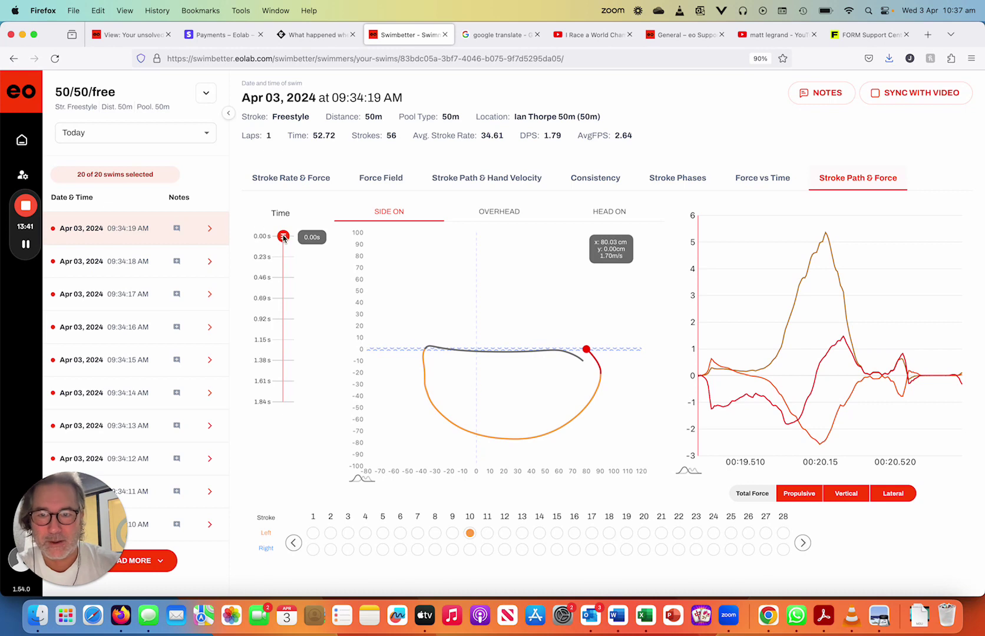
{"action": "left_click_drag", "start_coordinate": [283, 237], "coordinate": [284, 298]}
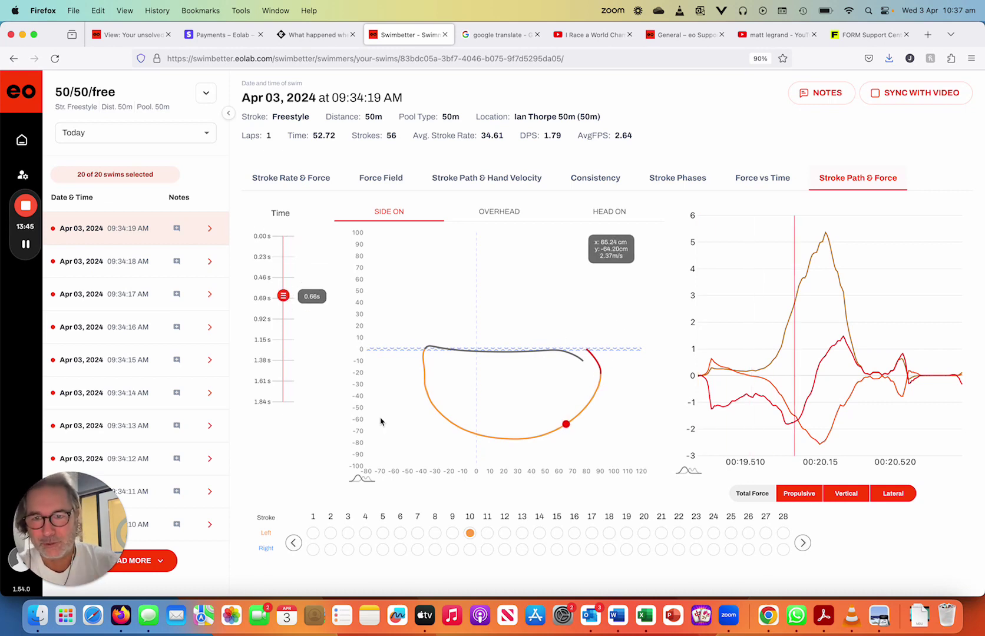